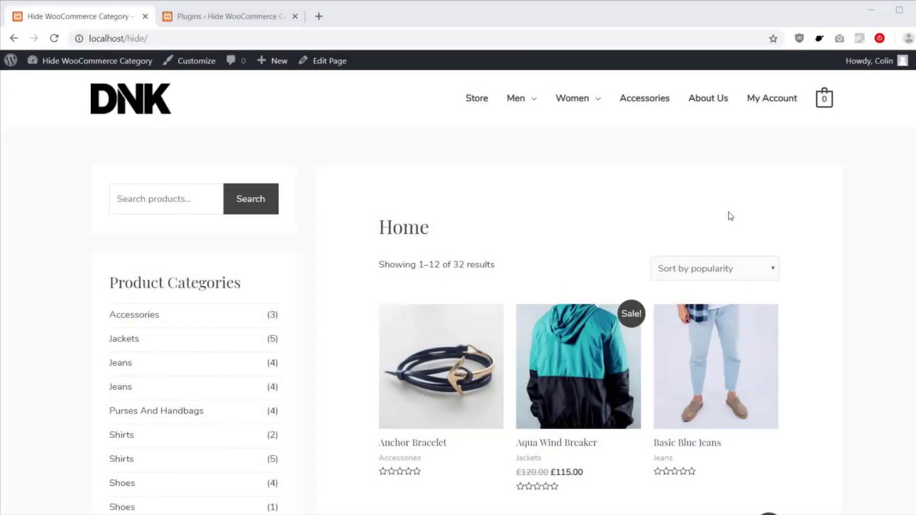
Step: In Protected Categories settings, untick both Category visibility options so protected categories are hidden, and save
click(232, 24)
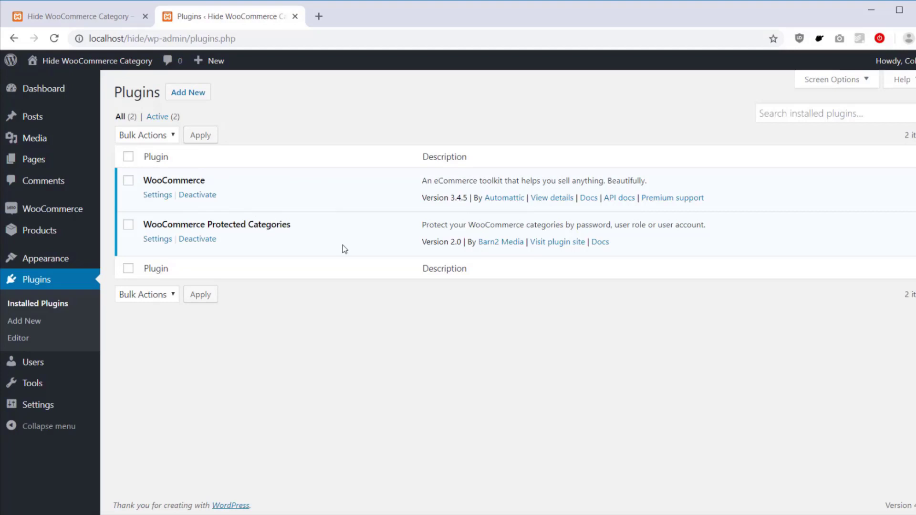
click(164, 241)
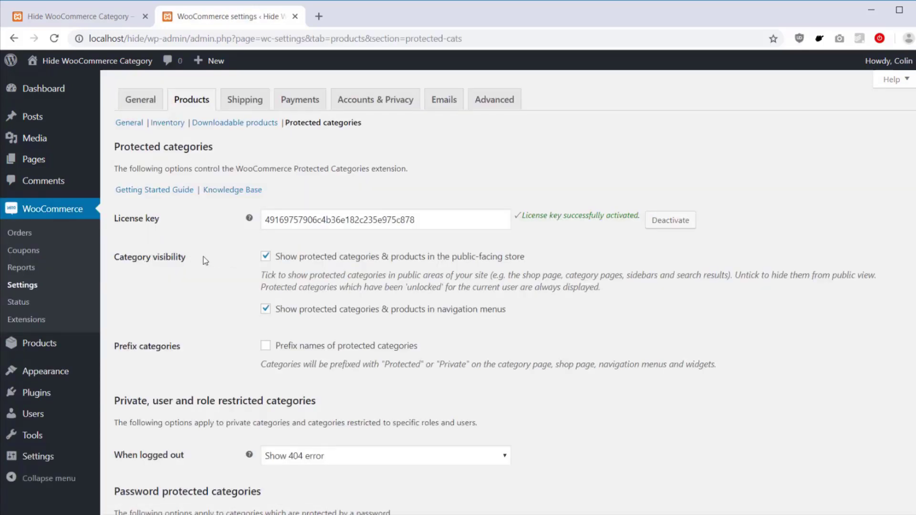
click(266, 258)
click(265, 309)
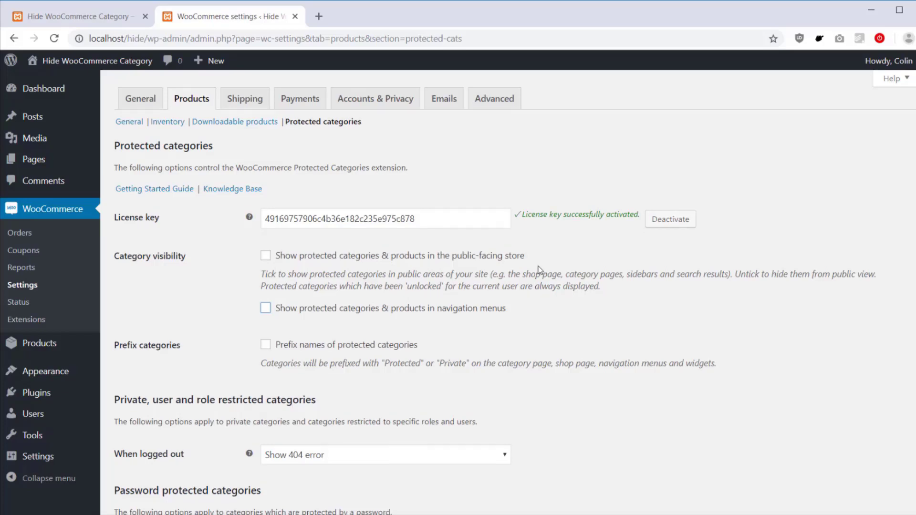
scroll(539, 266, down, 9)
click(149, 458)
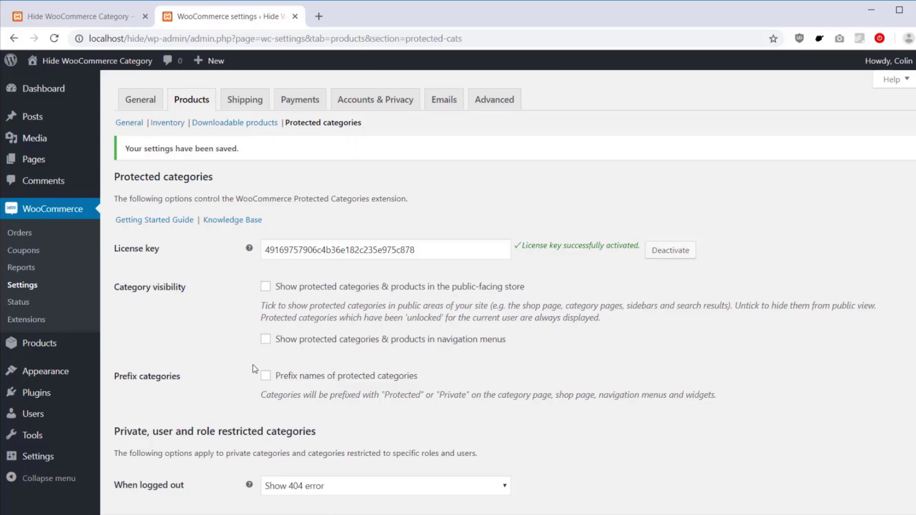
Step: Open the Accessories product category's edit page and scroll to its Visibility options
mouse_move(77, 343)
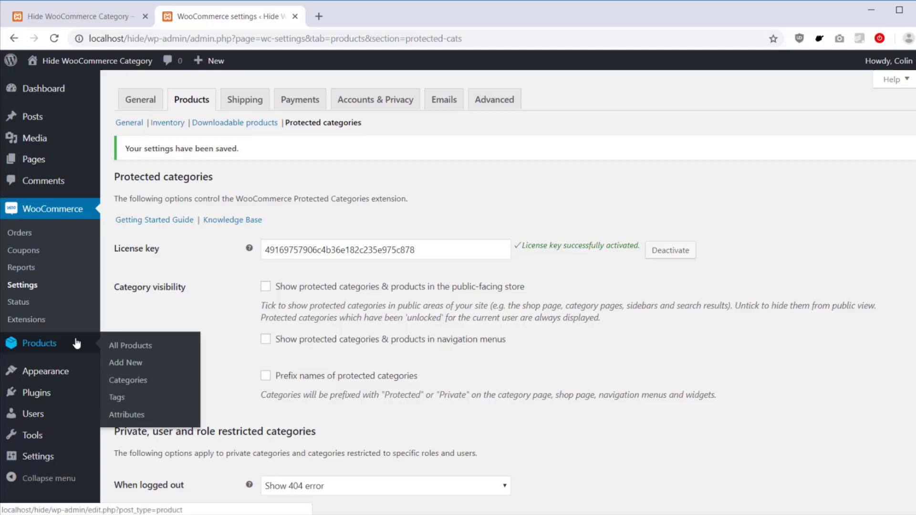
click(125, 381)
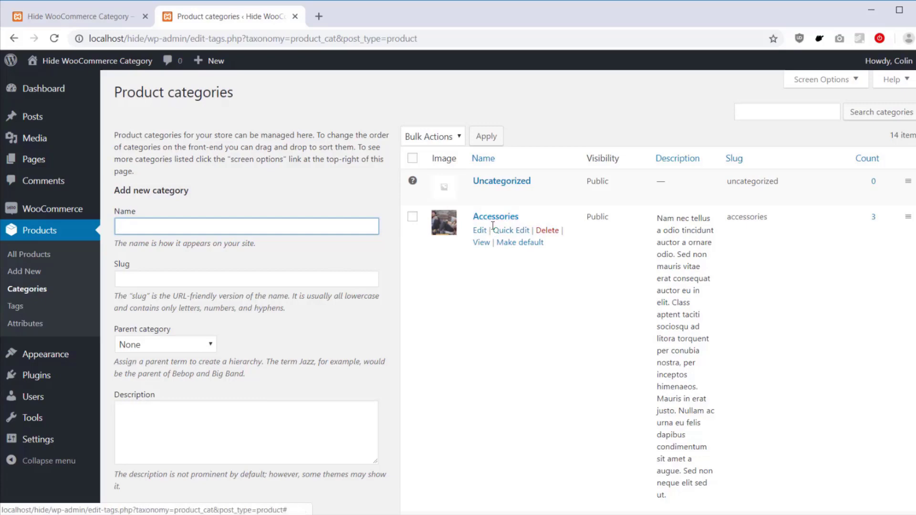
click(481, 231)
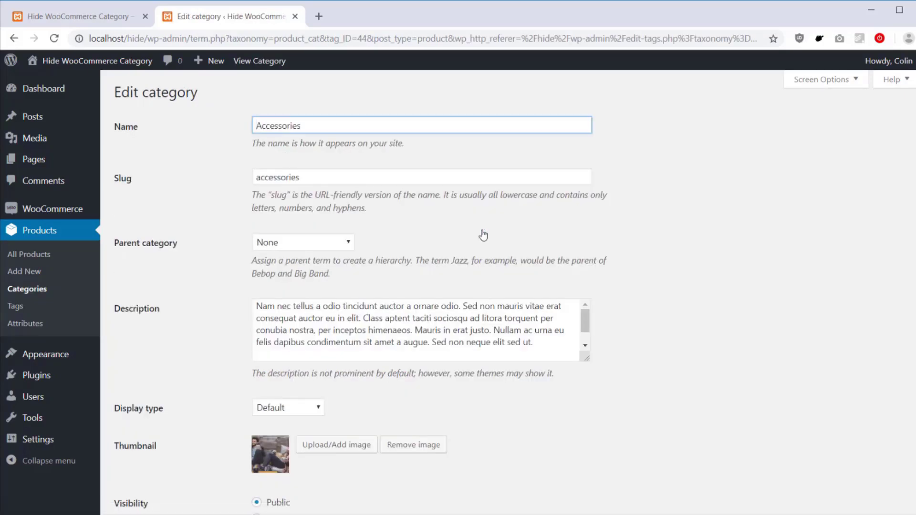
scroll(484, 235, down, 3)
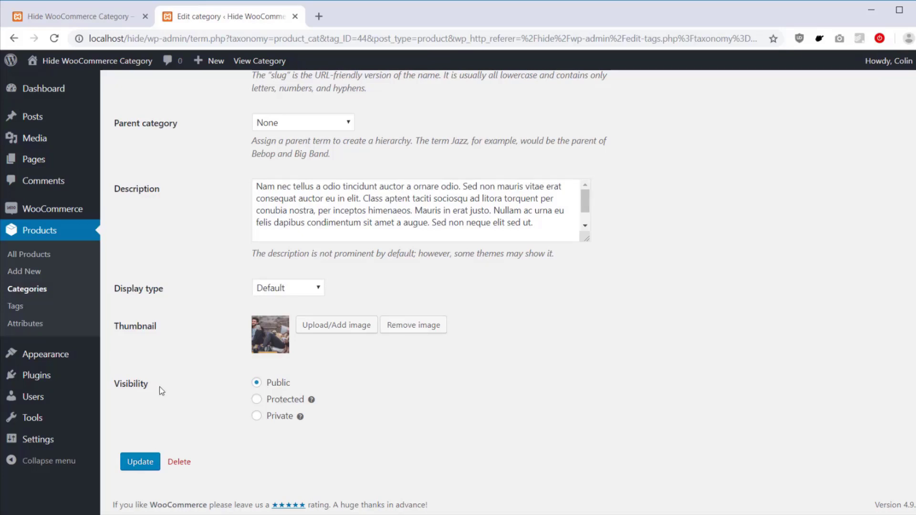
Step: Set Accessories to Protected with password protection, entering two separate passwords, and update the category
click(277, 401)
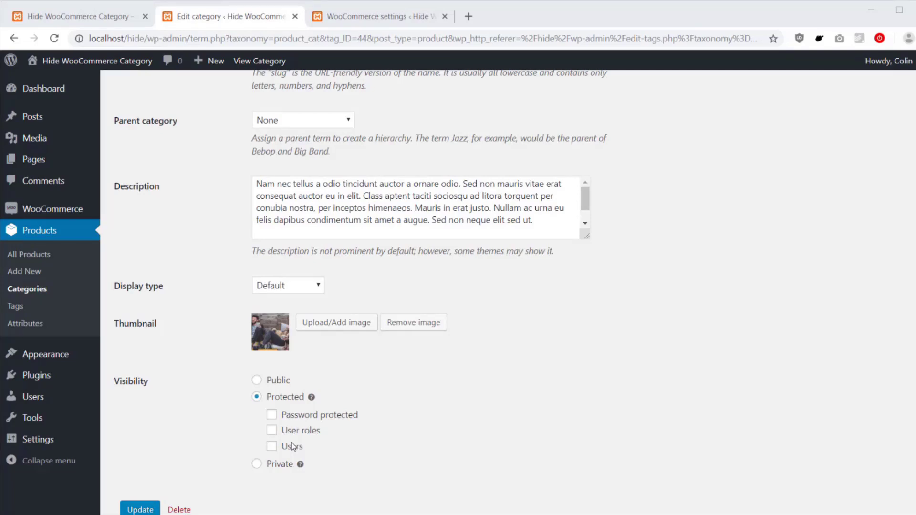
click(330, 417)
click(336, 432)
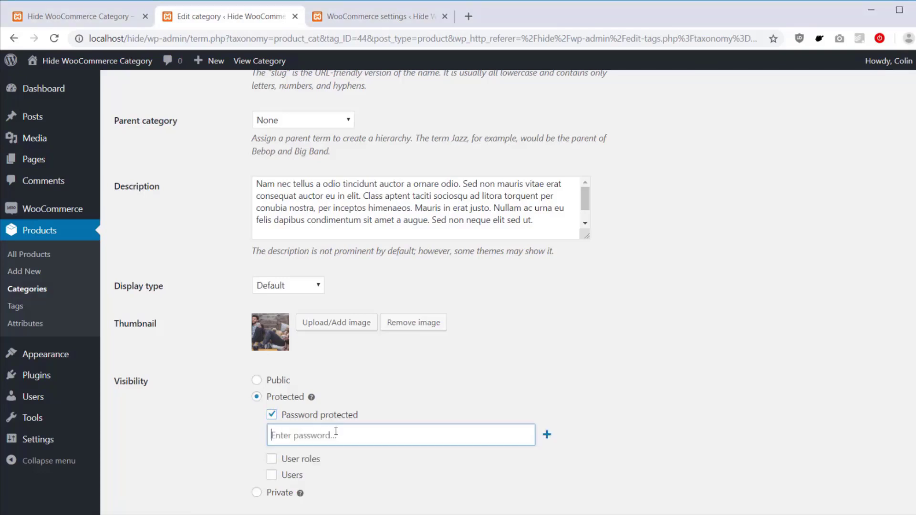
text(test123)
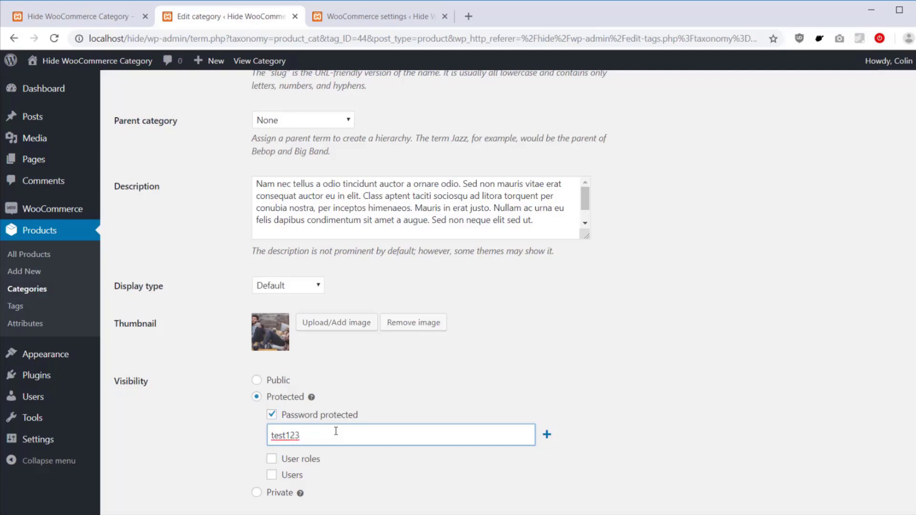
click(547, 435)
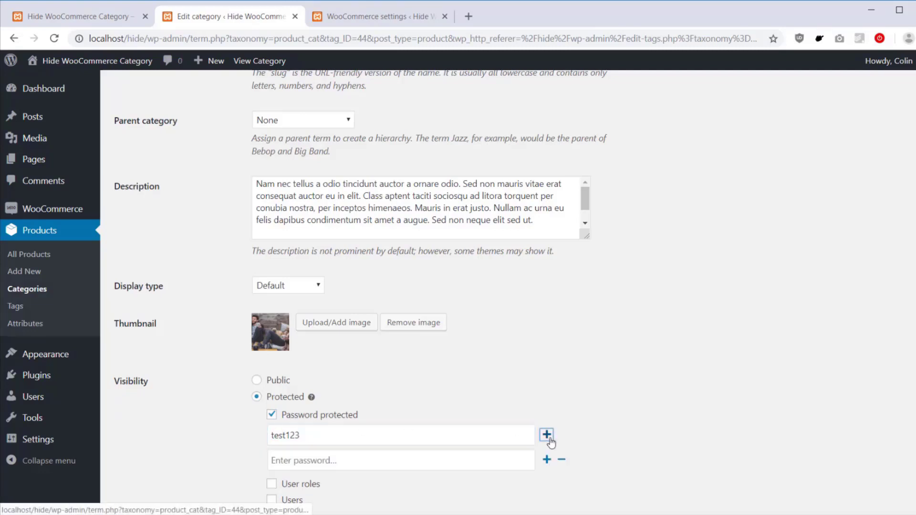
click(448, 457)
text(test)
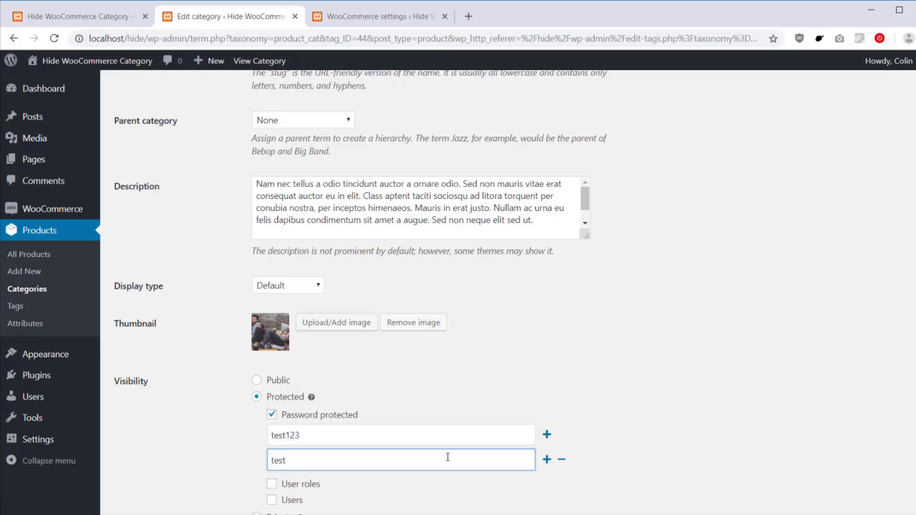
scroll(448, 457, down, 2)
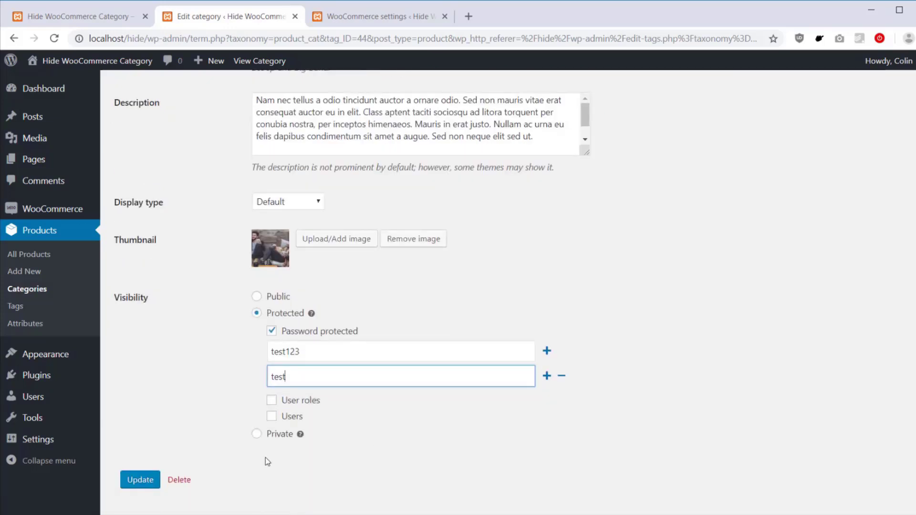
click(150, 481)
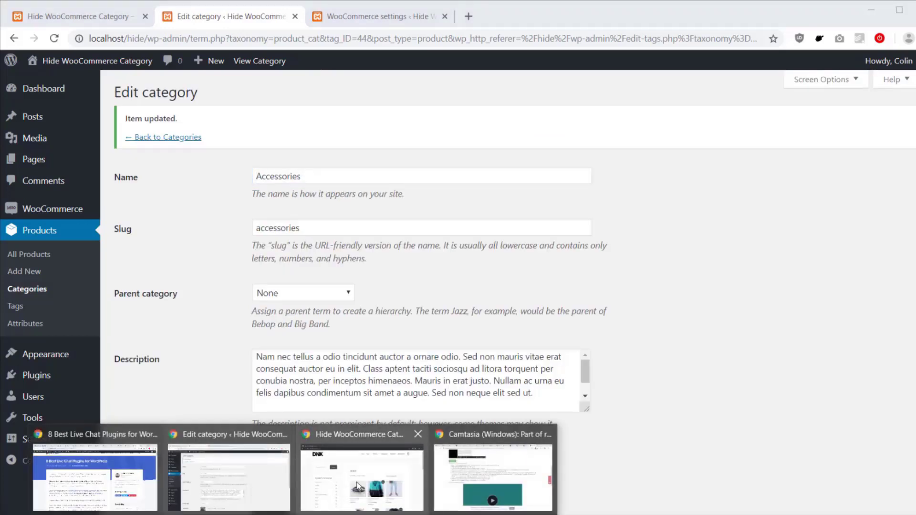
Step: Reload the DNK store to confirm Accessories is gone, then minimize the store window
click(357, 487)
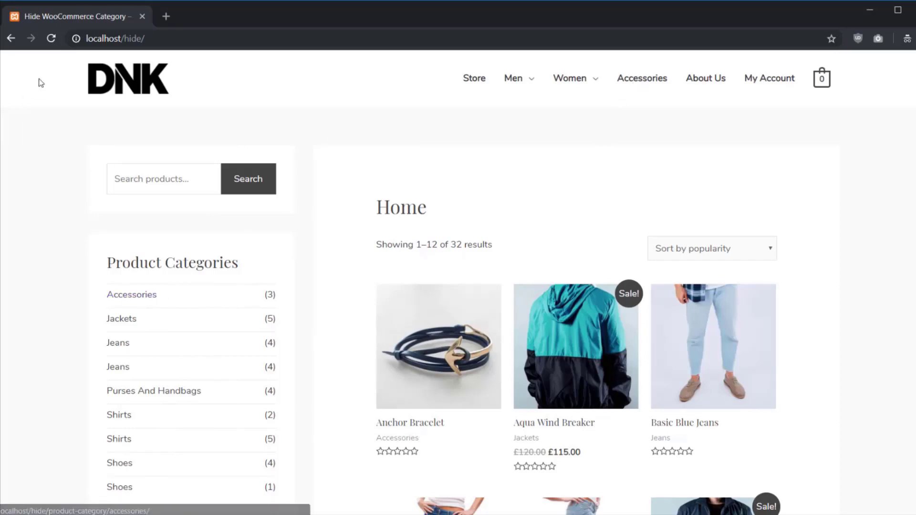
click(51, 38)
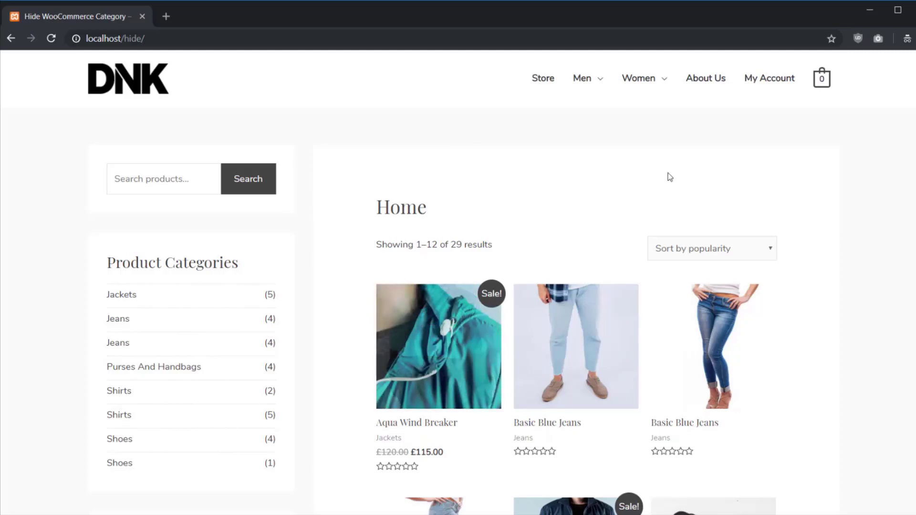
click(869, 10)
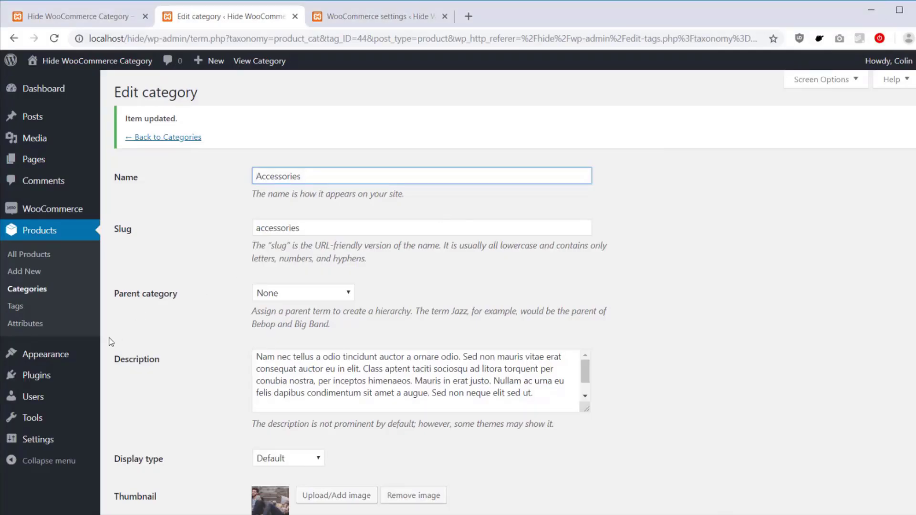
Step: Choose Access Store as the password entry page in Protected Categories settings and save
click(60, 377)
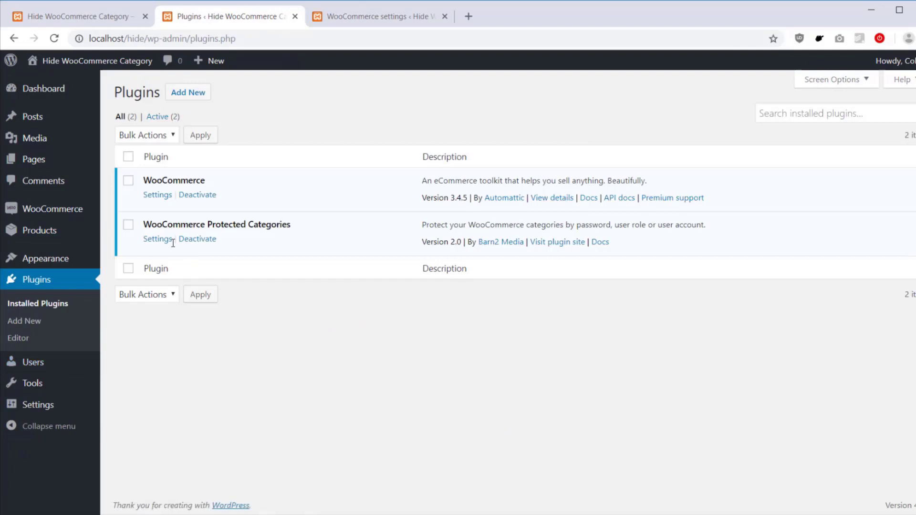
click(165, 244)
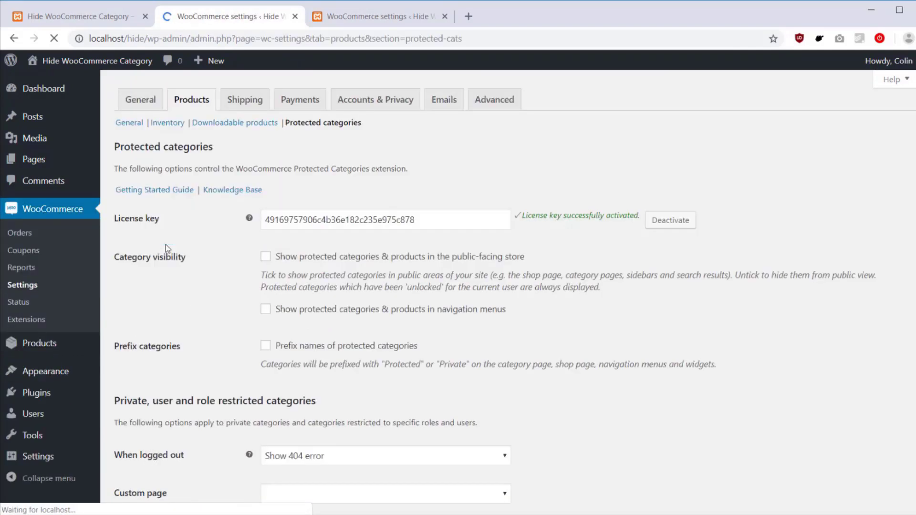
scroll(175, 241, down, 5)
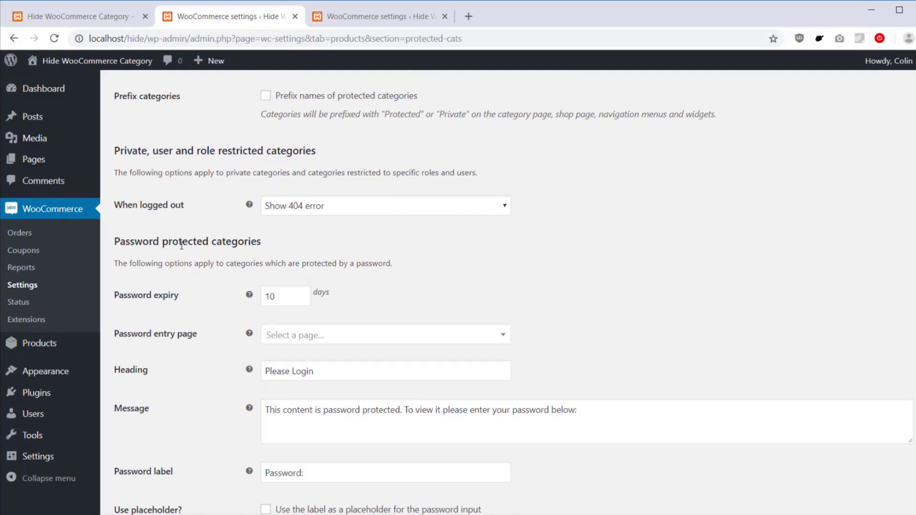
scroll(181, 246, down, 2)
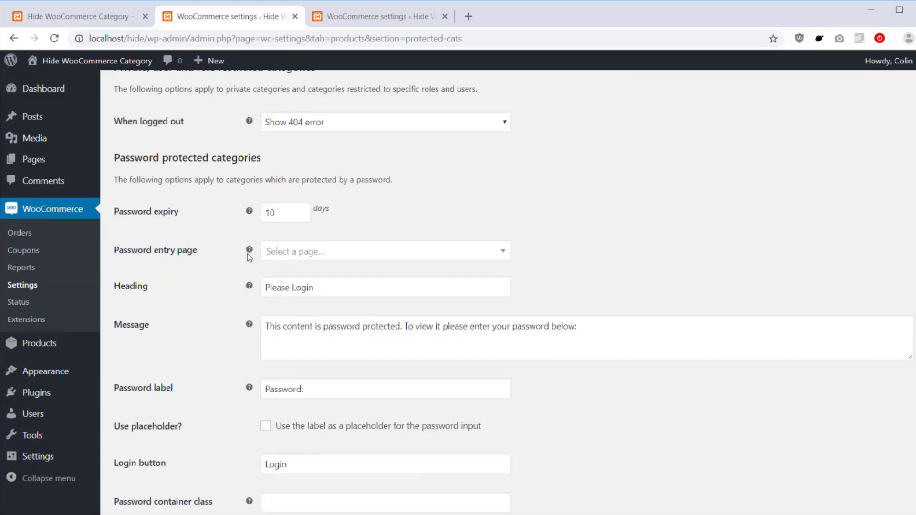
click(296, 252)
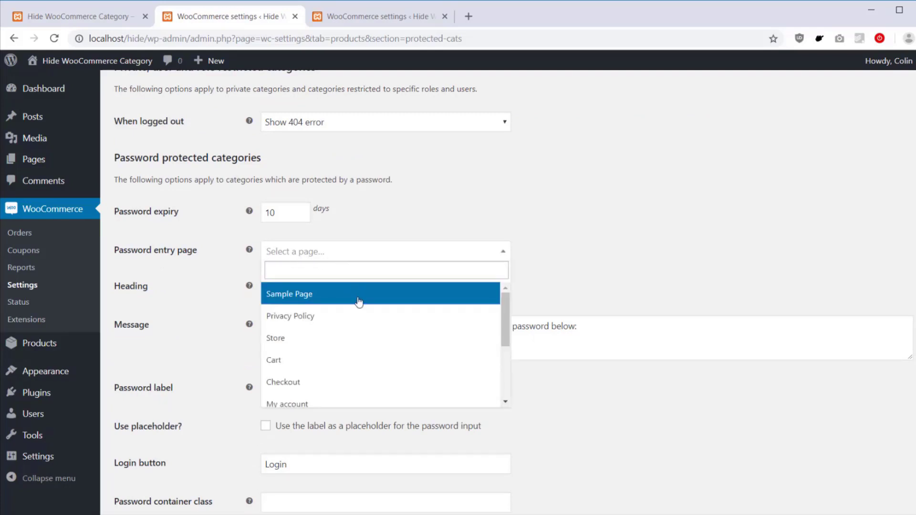
scroll(358, 300, down, 3)
scroll(359, 301, down, 1)
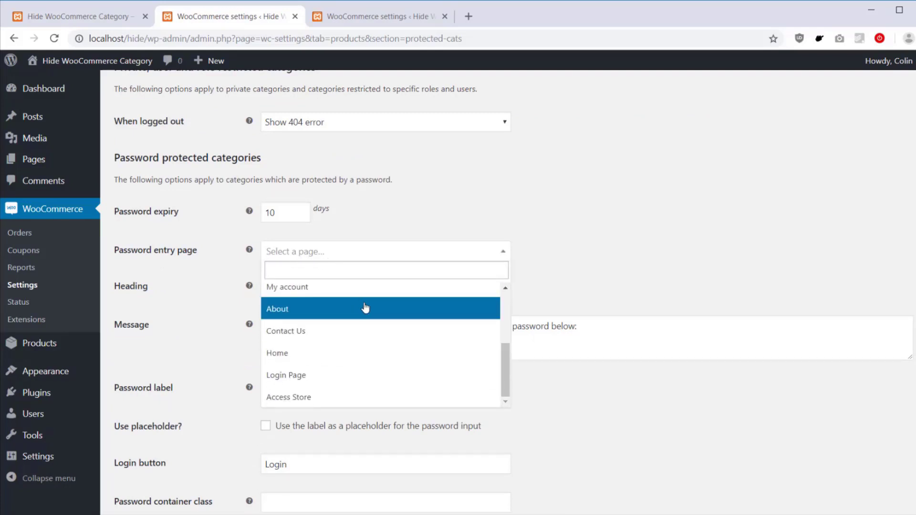
click(325, 398)
click(542, 218)
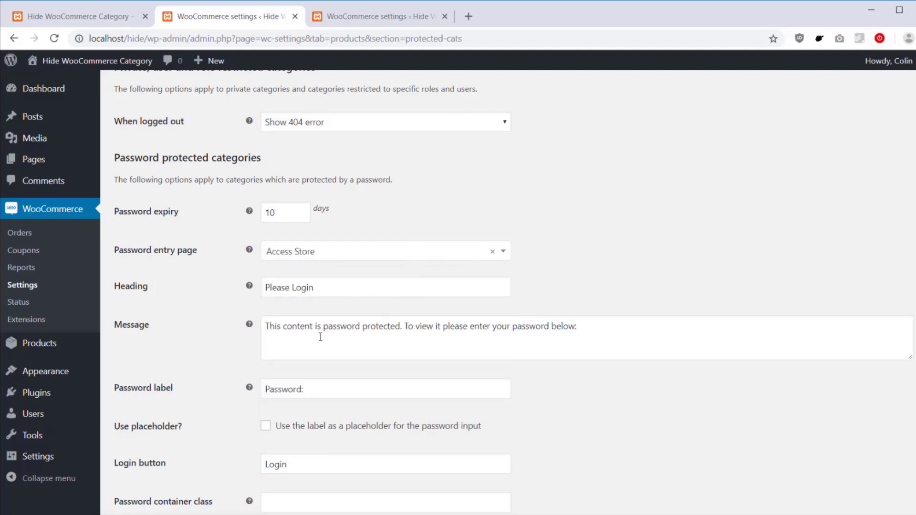
scroll(397, 349, down, 2)
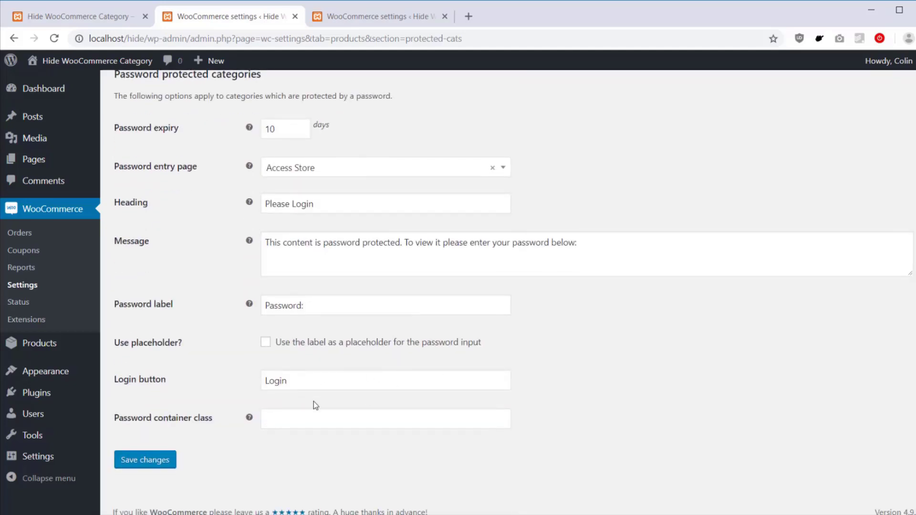
click(158, 469)
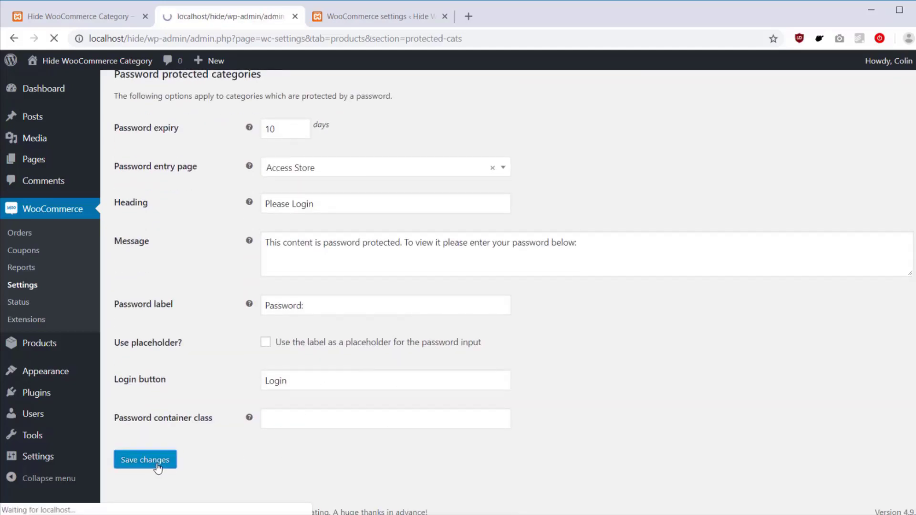
Step: Open the Access Store page in a new tab and select its URL for copying
click(60, 170)
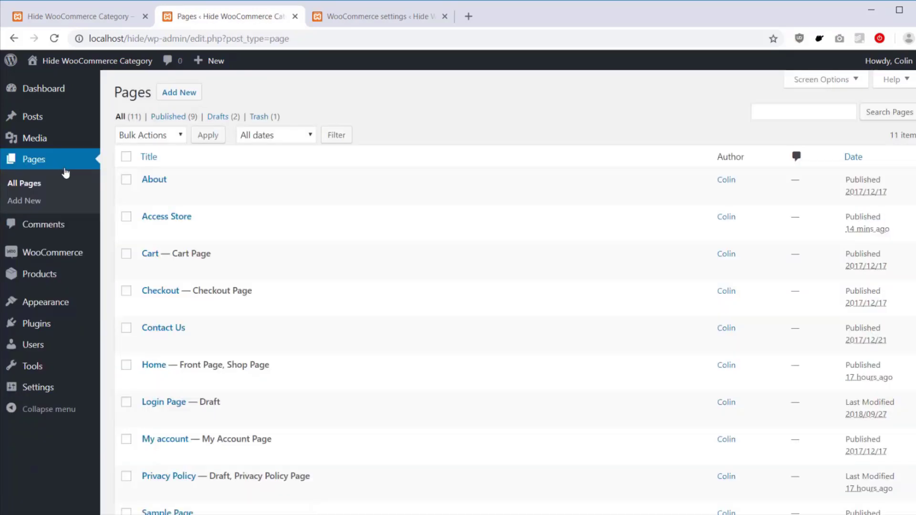
middle_click(237, 232)
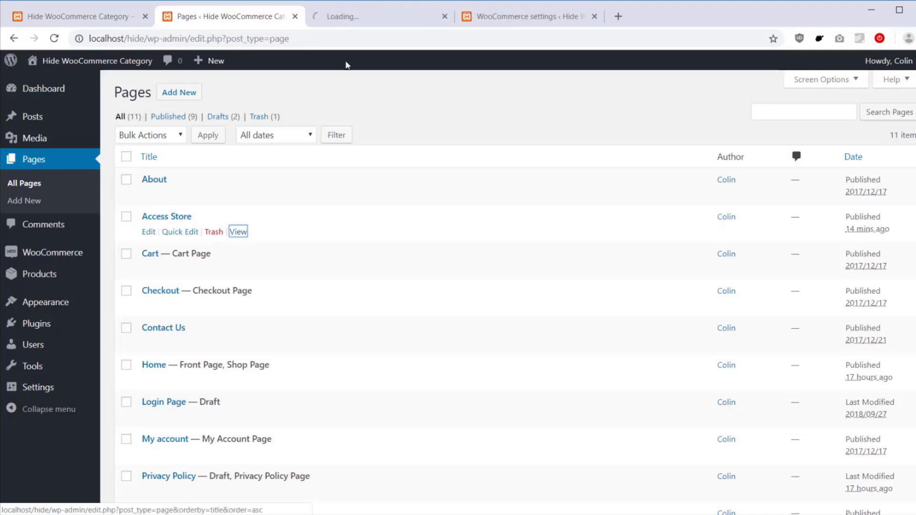
click(352, 21)
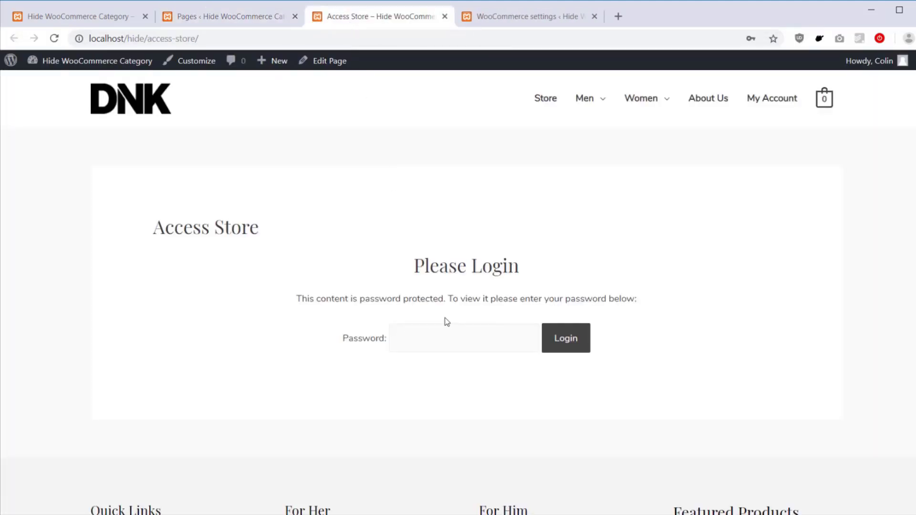
click(241, 43)
key(ctrl+c)
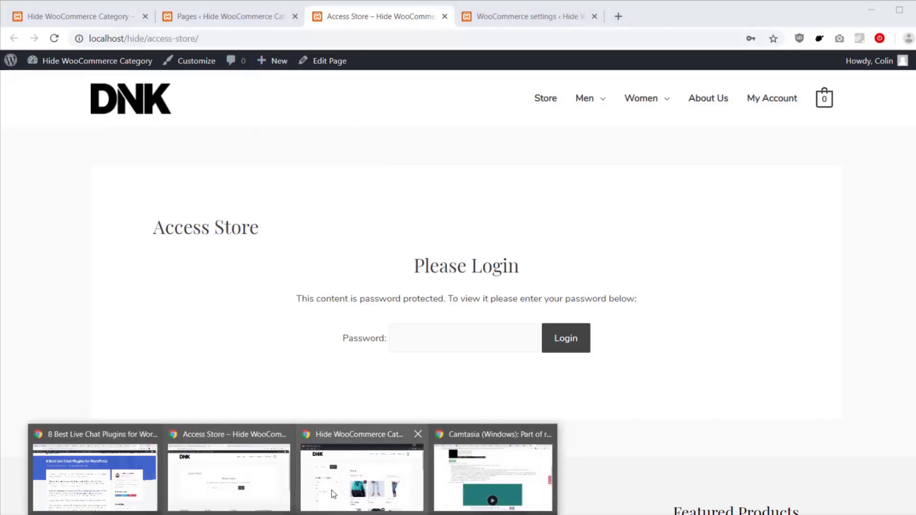
Step: In the private window, load the Access Store URL, log in with the password, and return home
click(334, 477)
click(170, 18)
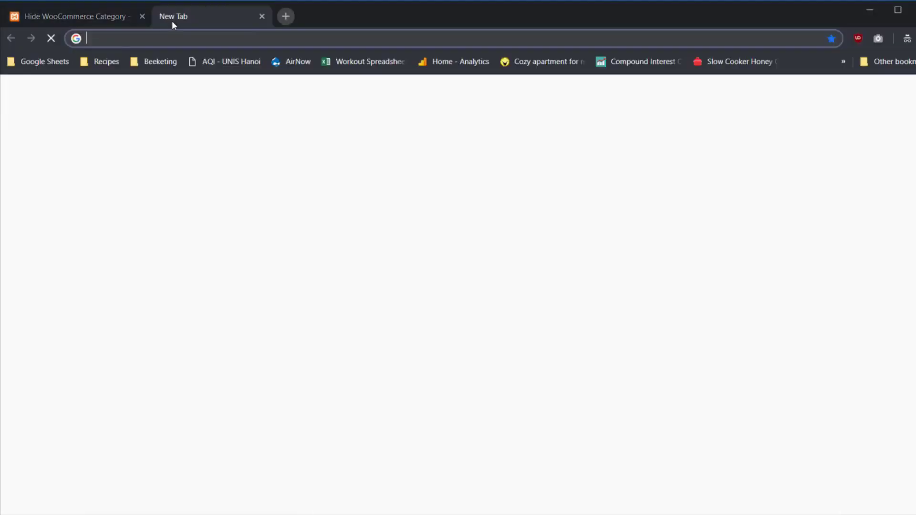
key(ctrl+v)
key(Return)
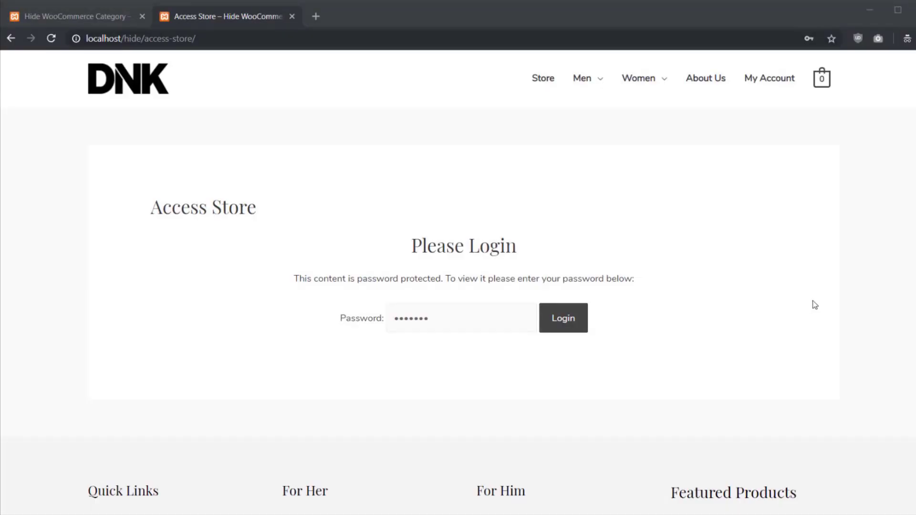
click(568, 322)
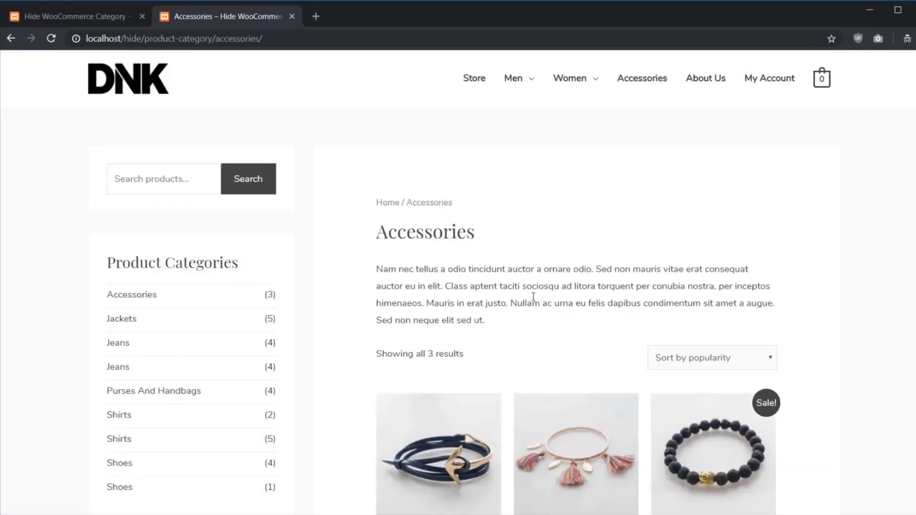
click(154, 92)
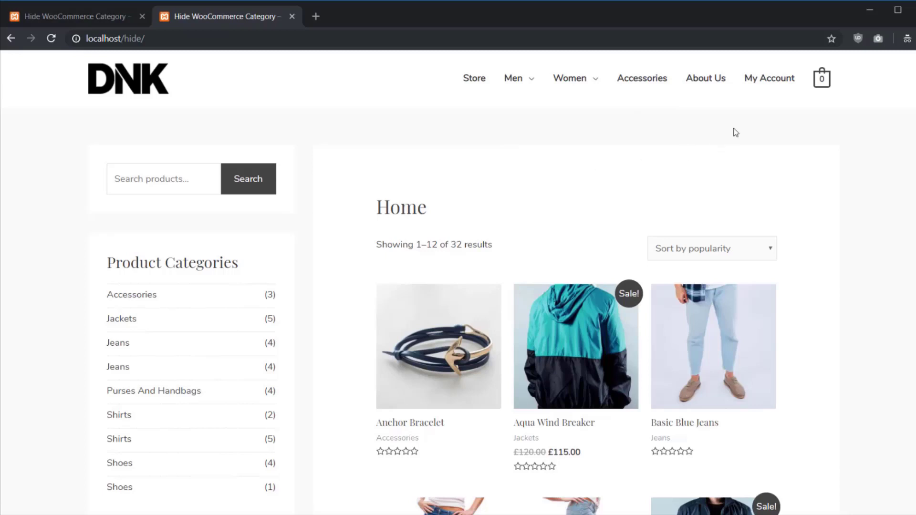
Step: Back in admin, review the Password expiry tooltip and 10-day expiry field in protected categories settings
click(869, 10)
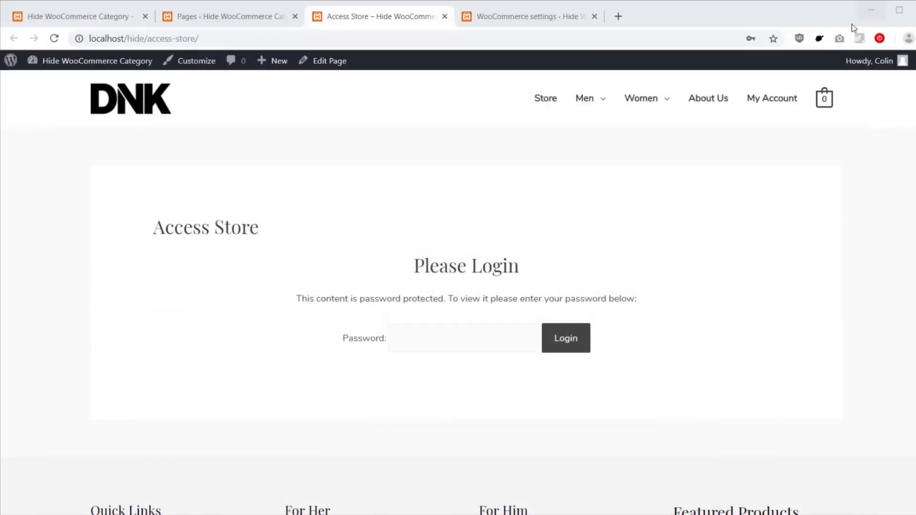
click(200, 17)
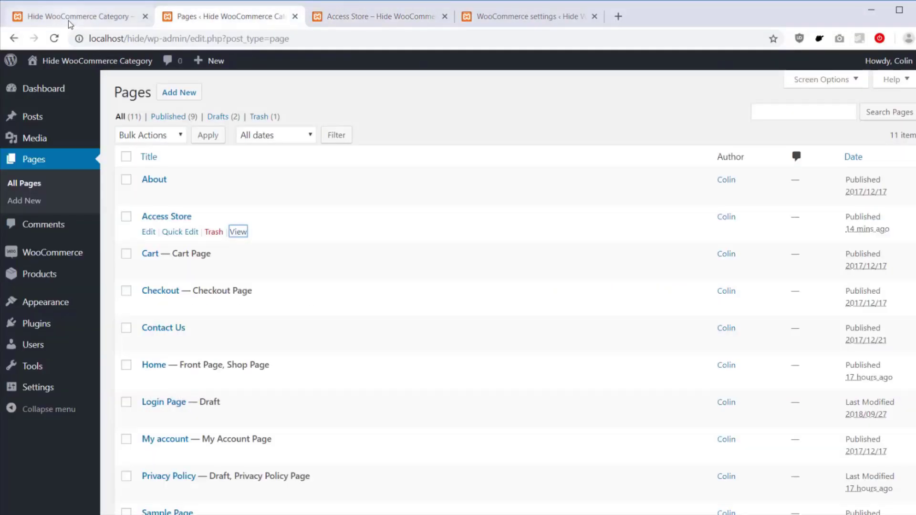
click(68, 19)
click(480, 20)
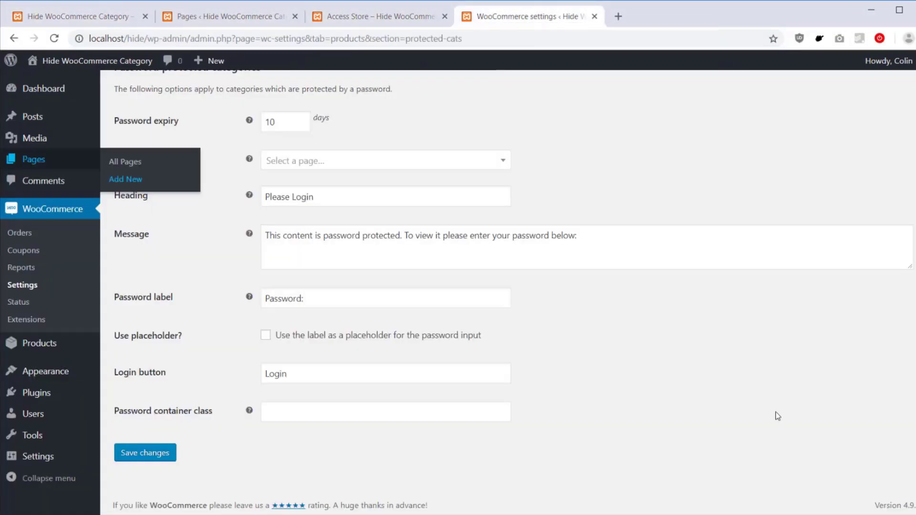
scroll(613, 319, up, 2)
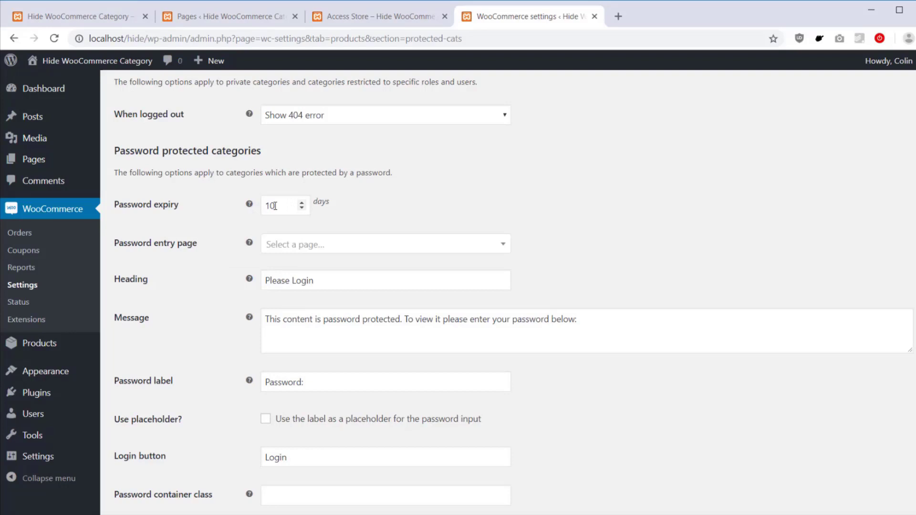
mouse_move(248, 206)
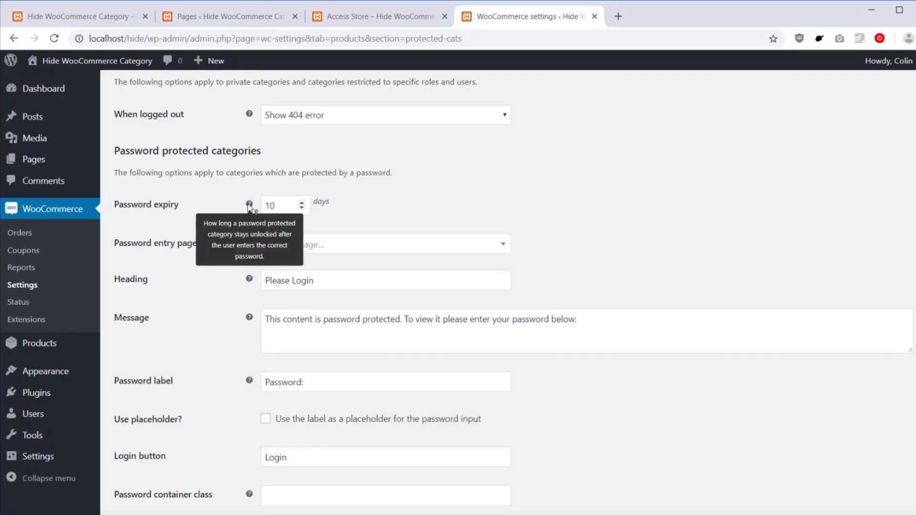
click(284, 206)
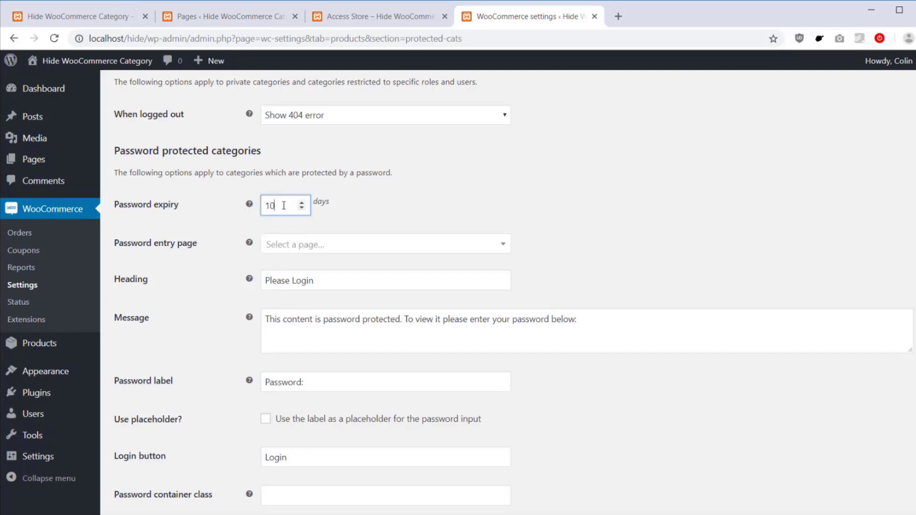
key(BackSpace)
click(376, 207)
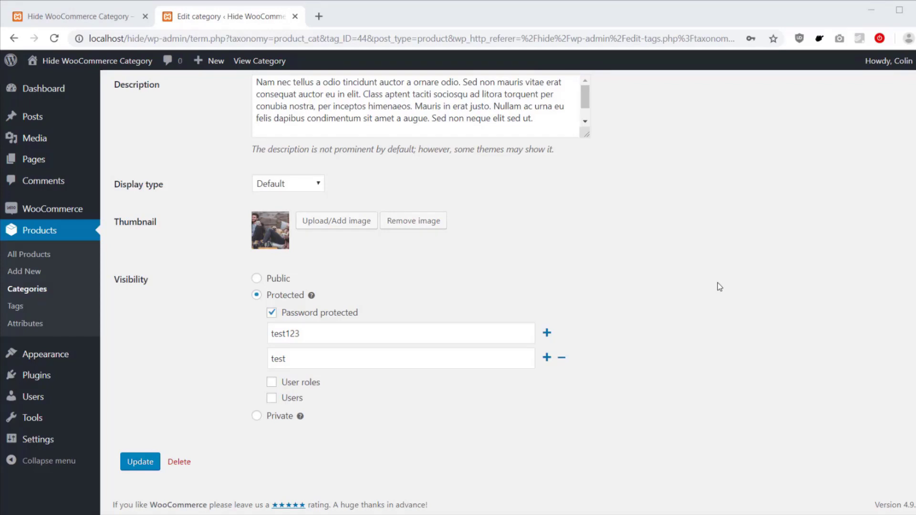
Step: Untick Password protected under the Accessories category's Visibility options
click(345, 316)
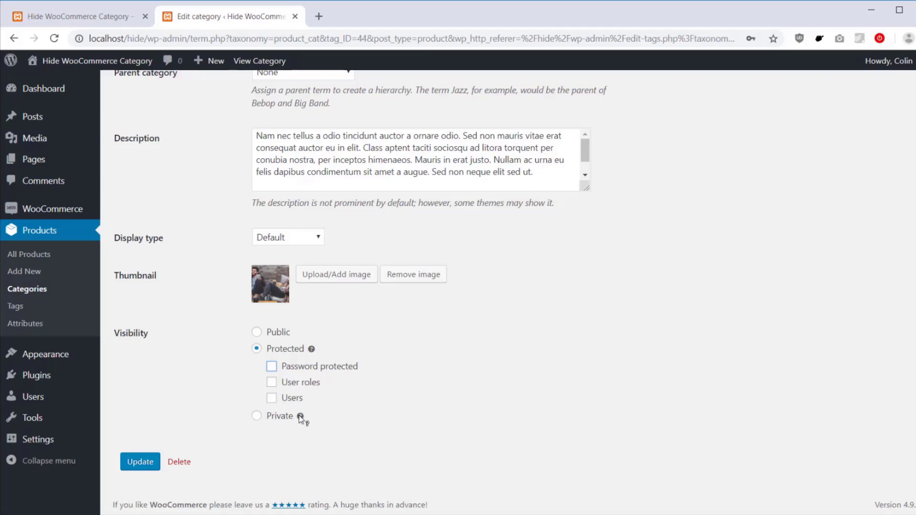
mouse_move(301, 418)
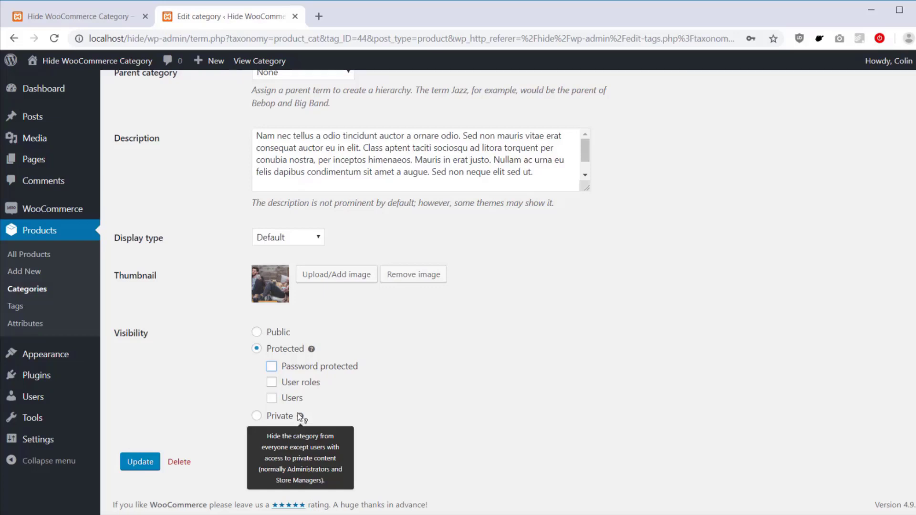
Step: Tick both User roles and Users protection for Accessories, leaving the role list empty
click(297, 383)
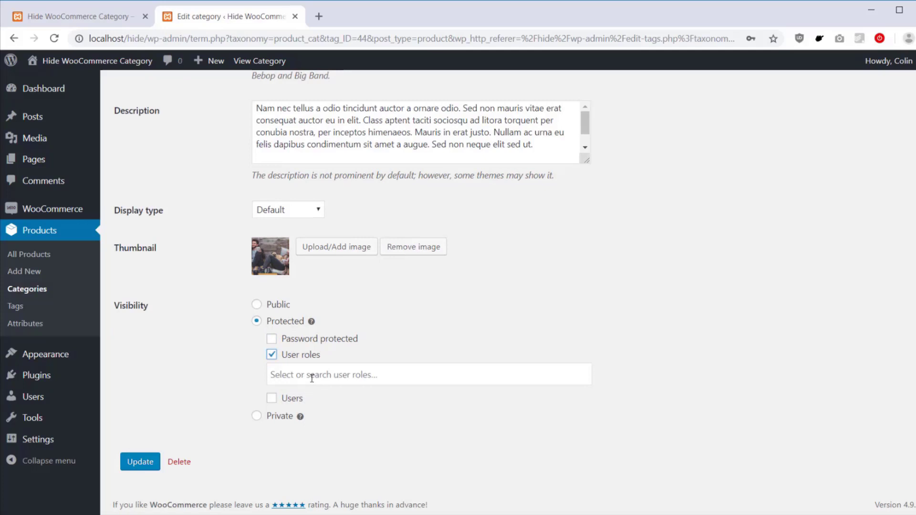
click(313, 379)
text(store)
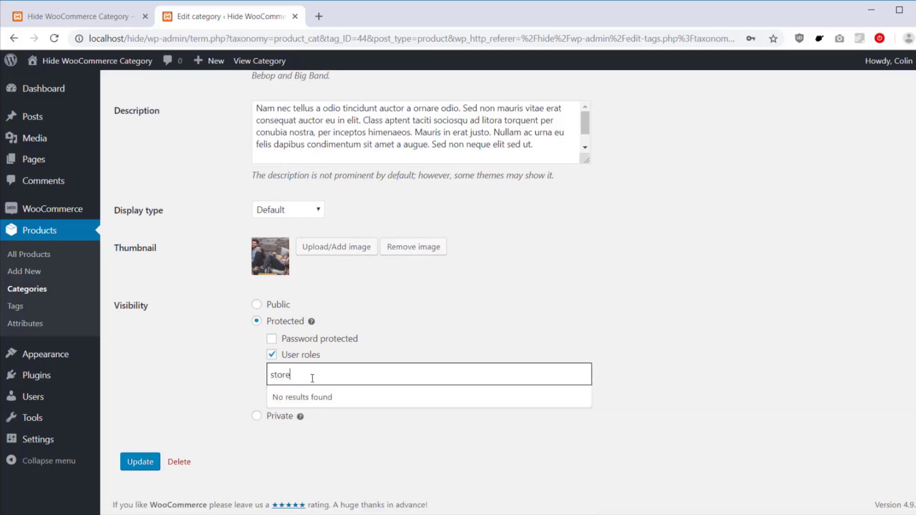
key(BackSpace)
key(BackSpace)
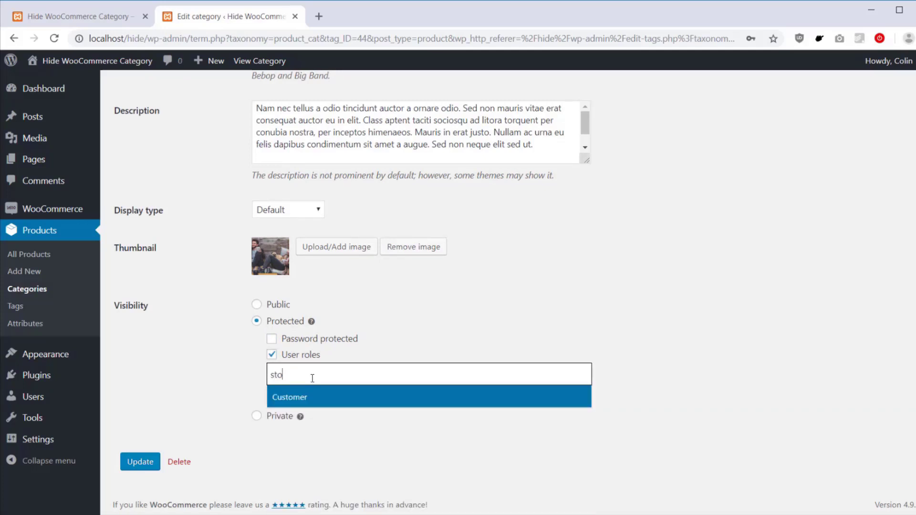
click(452, 338)
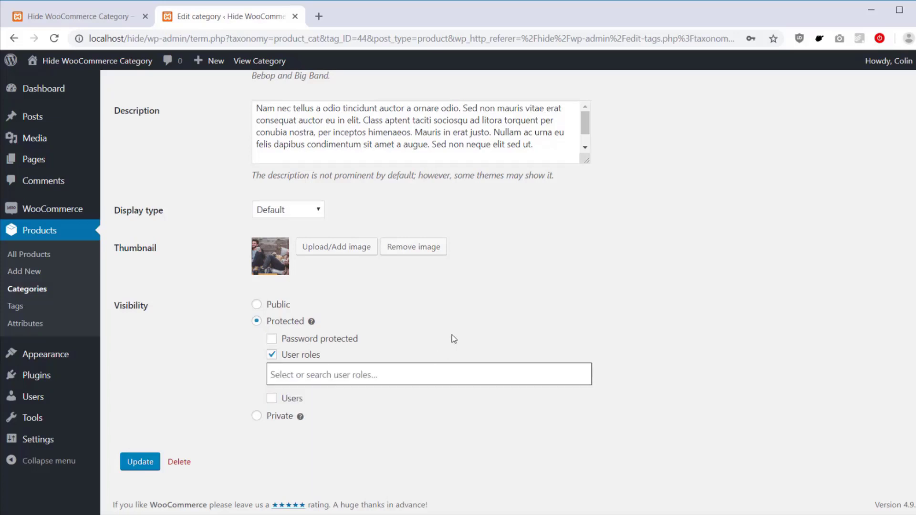
click(288, 400)
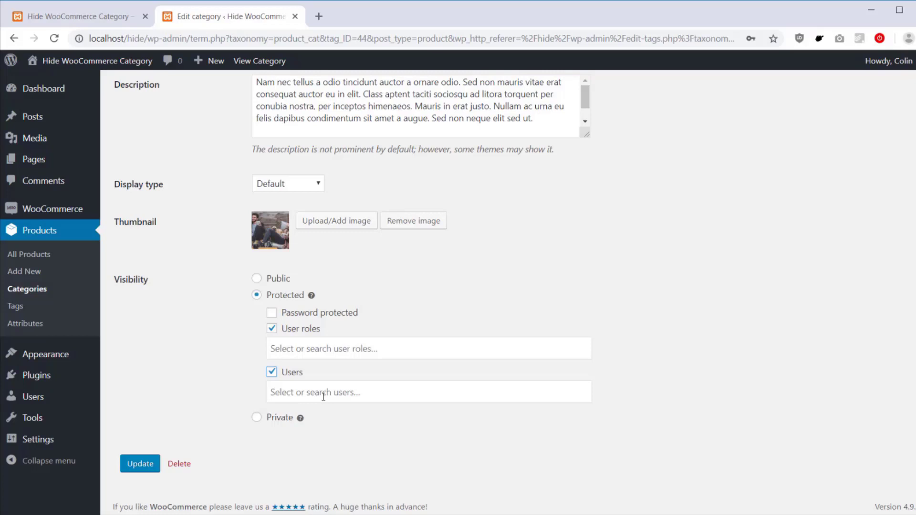
Step: Untick User roles, restrict Accessories to the demo customer found by searching 'jo', and update
click(284, 331)
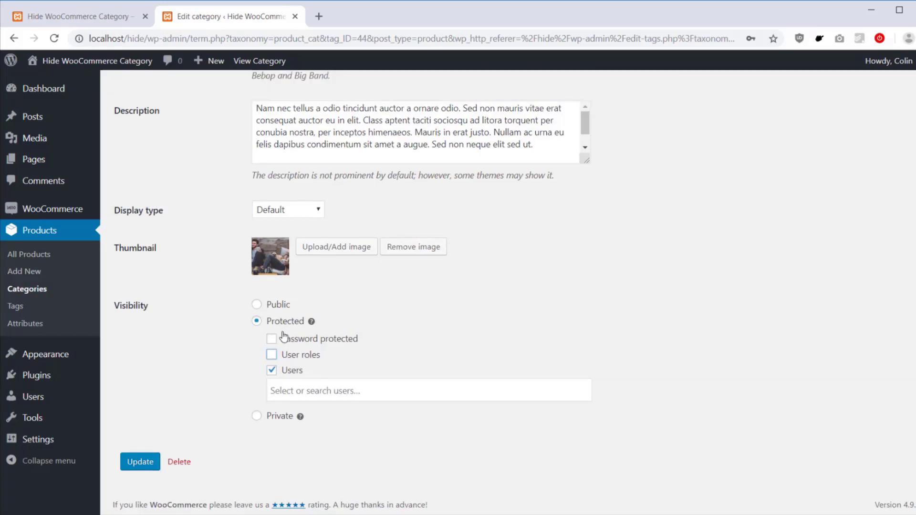
click(312, 381)
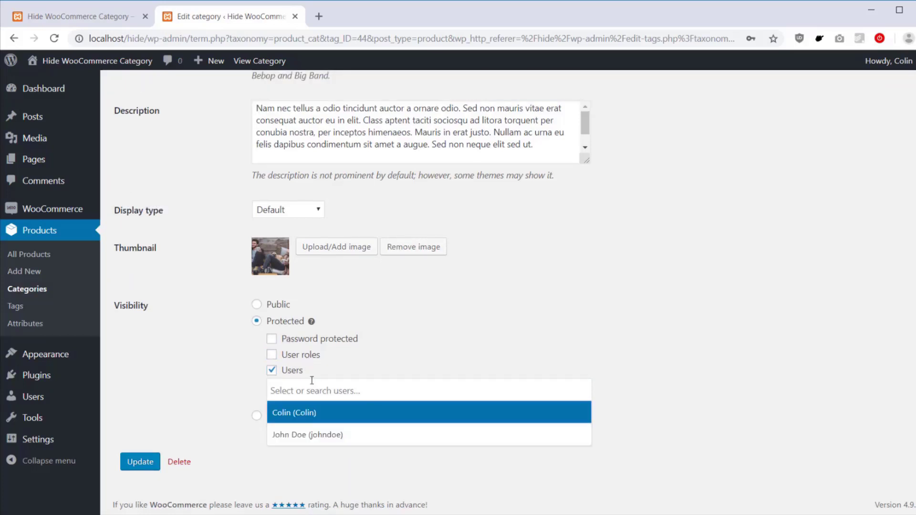
text(jo)
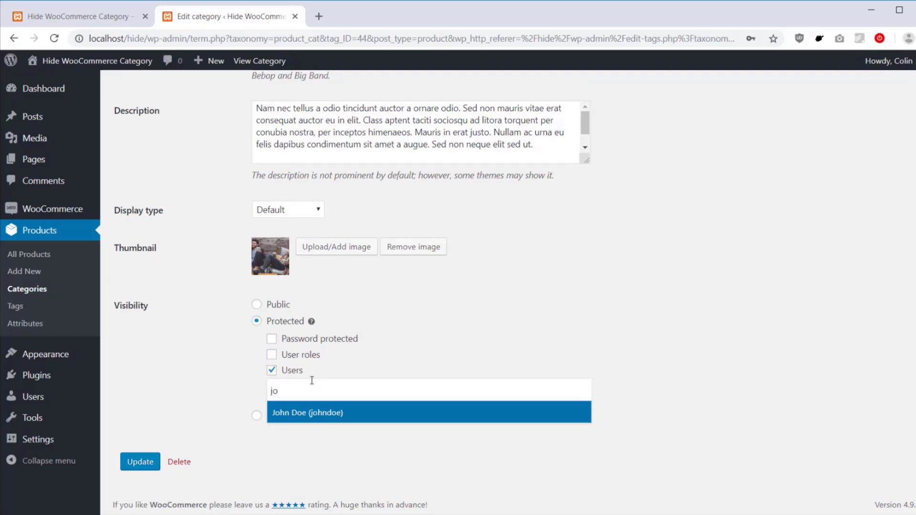
click(325, 413)
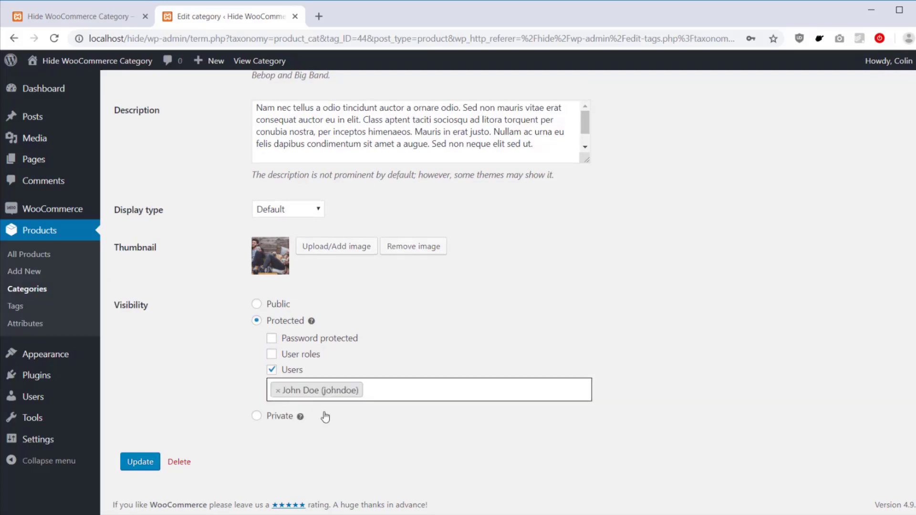
click(134, 461)
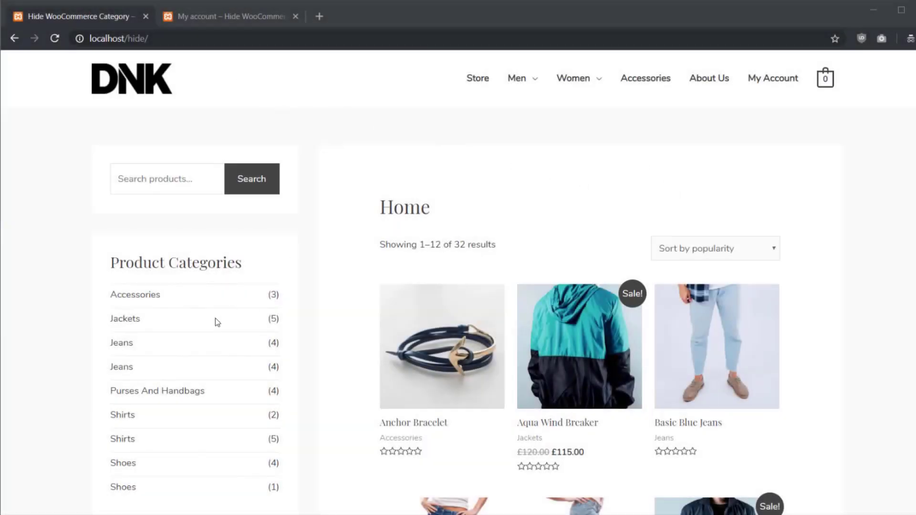
Step: Reload the incognito shop to verify Accessories is gone, log in as the permitted customer, and return home
click(53, 42)
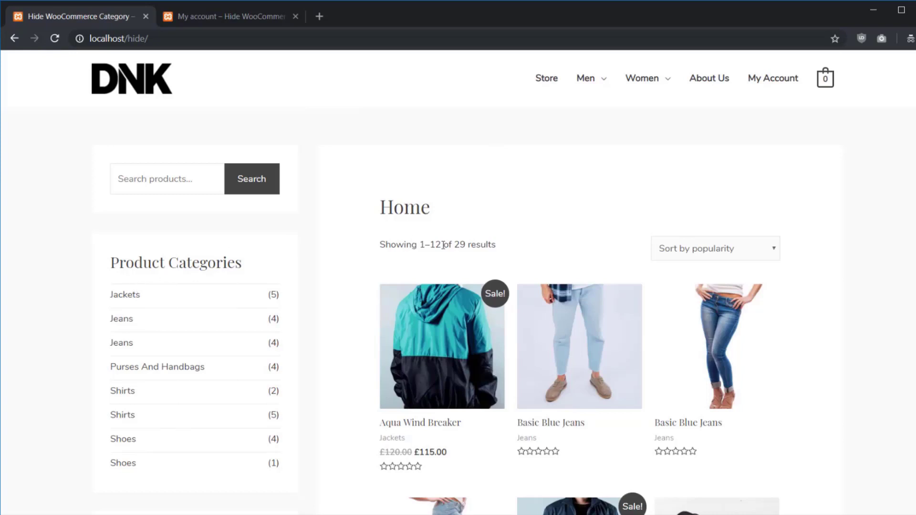
click(217, 20)
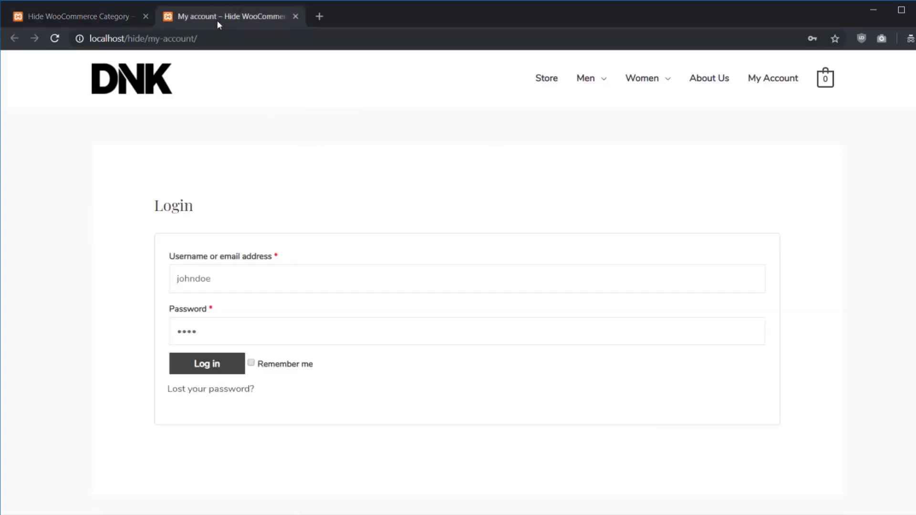
click(218, 370)
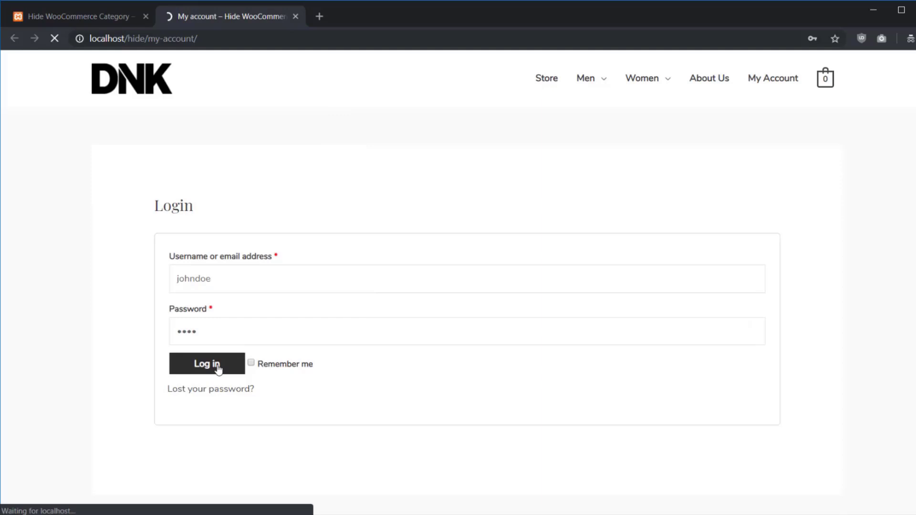
click(129, 83)
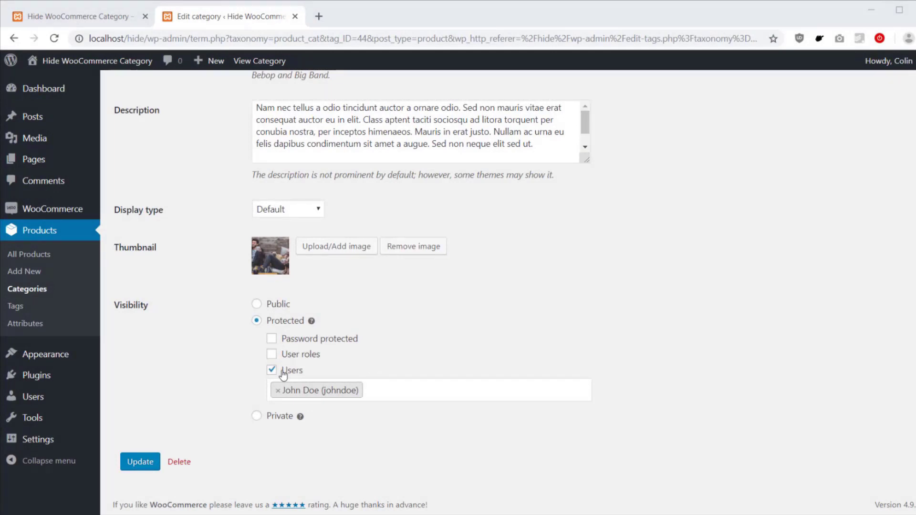
Step: Untick Users and tick User roles under the Accessories category's Visibility settings
click(283, 375)
click(273, 382)
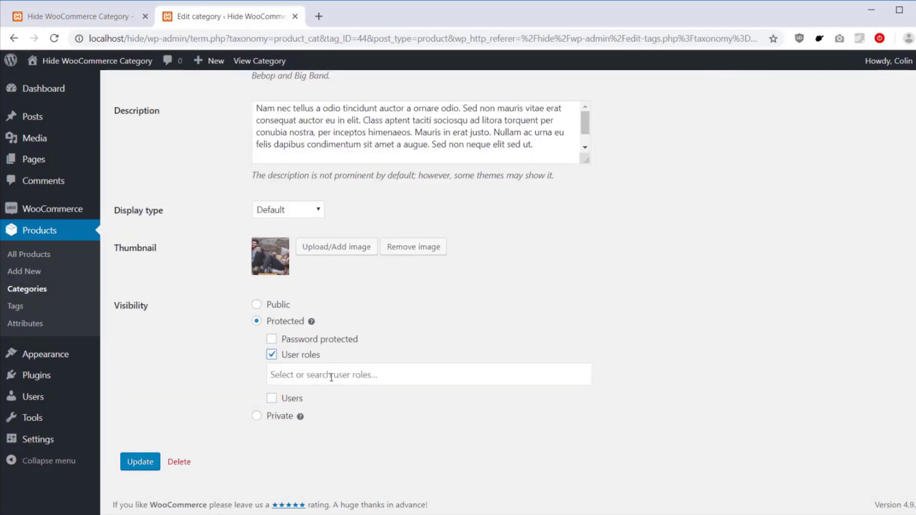